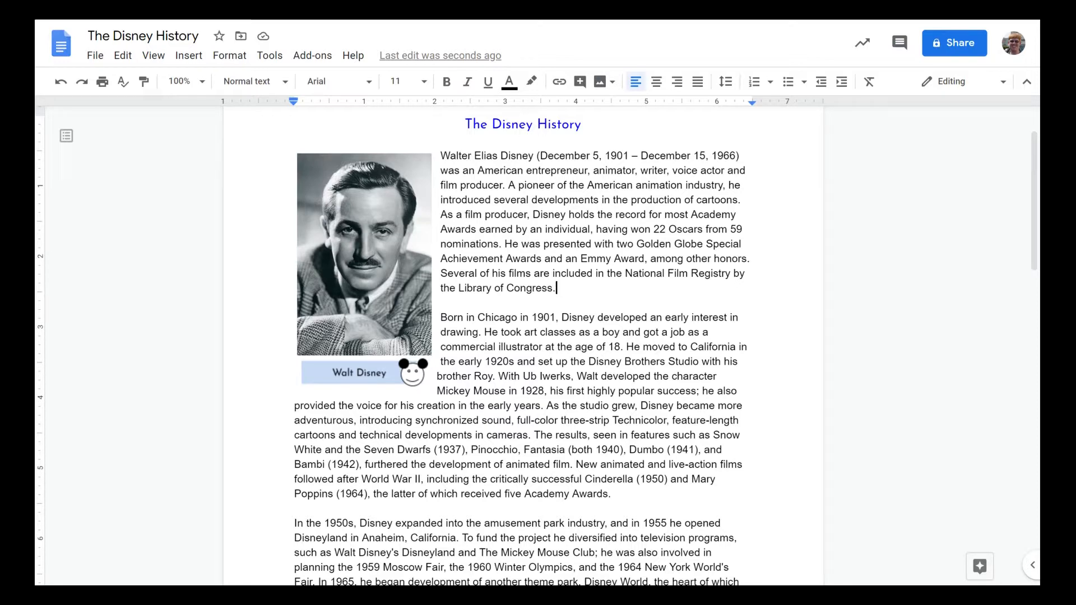
Lay out the document text in three columns.
left_click(230, 55)
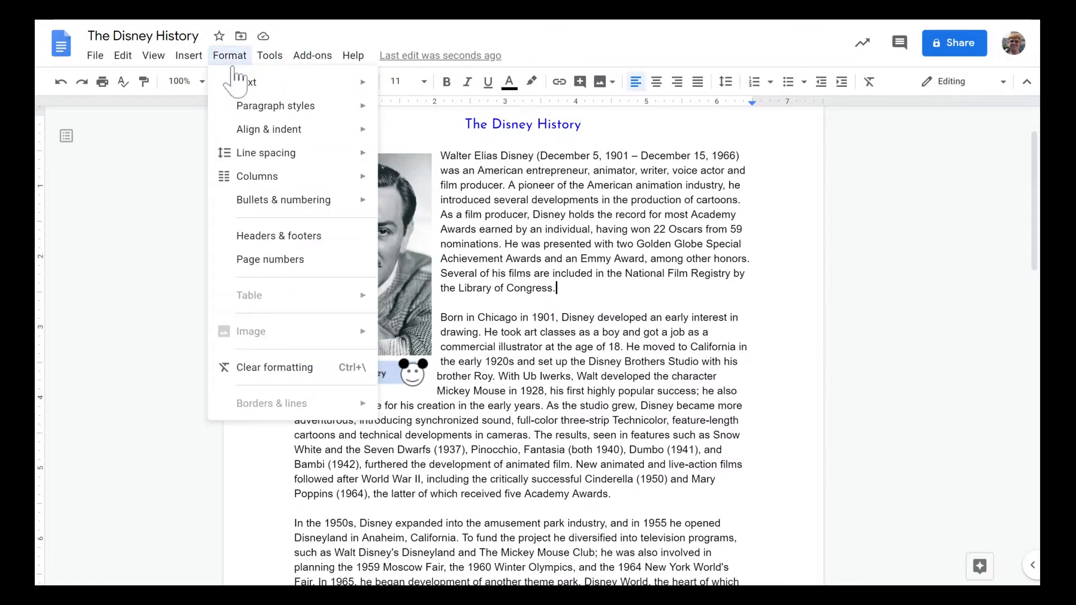
mouse_move(233, 176)
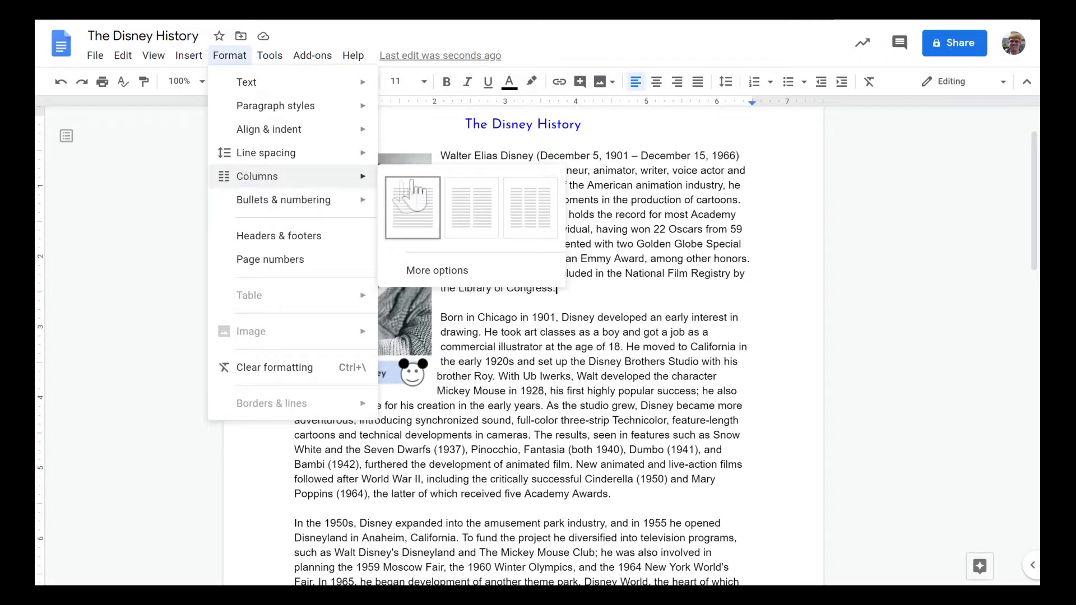
left_click(513, 200)
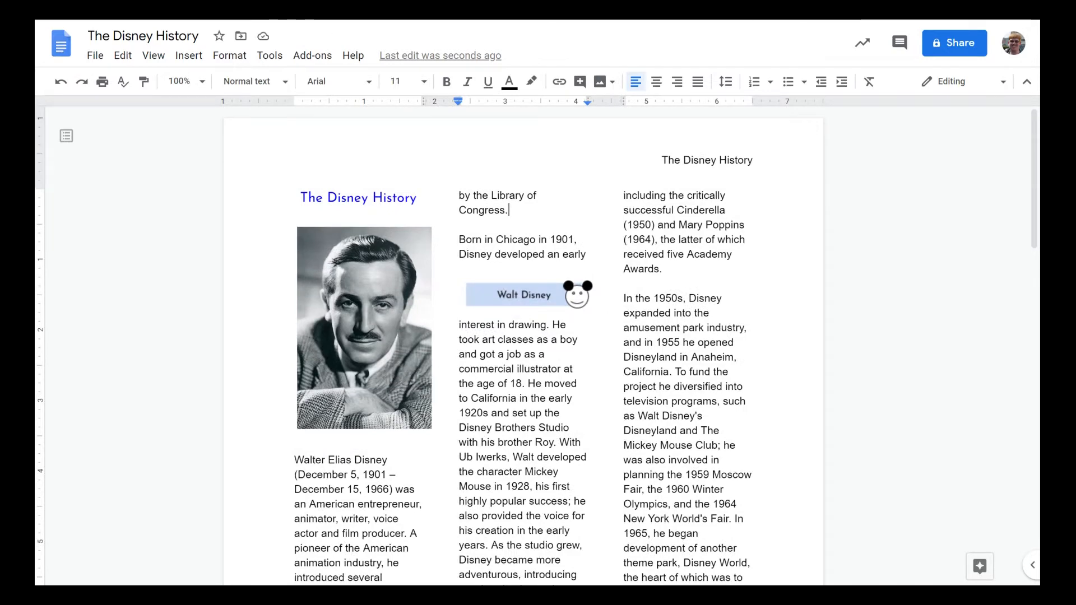
scroll(311, 387, "down", 2)
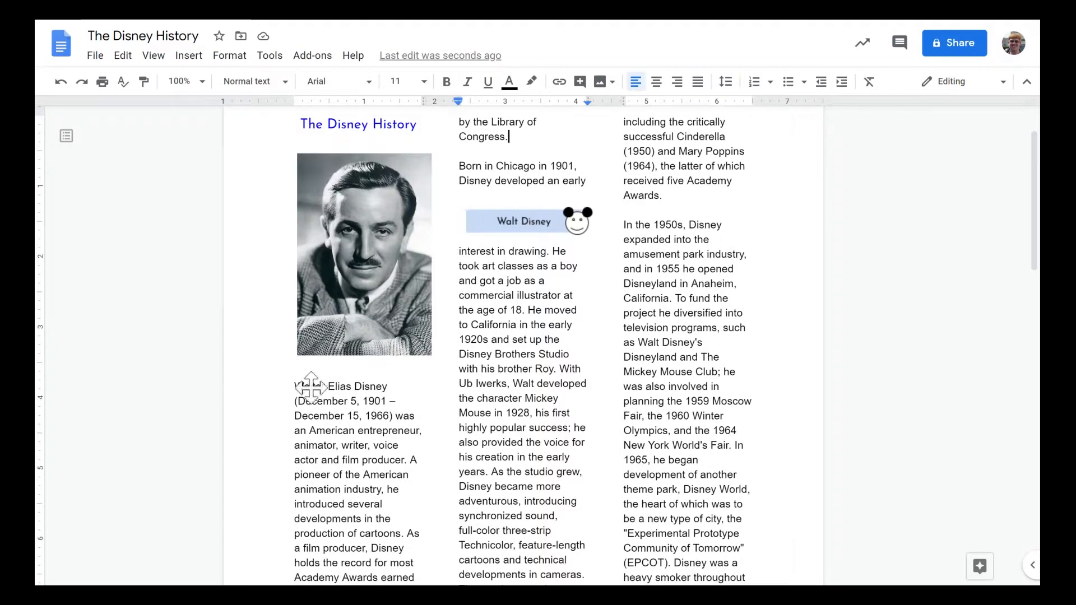
scroll(536, 346, "down", 10)
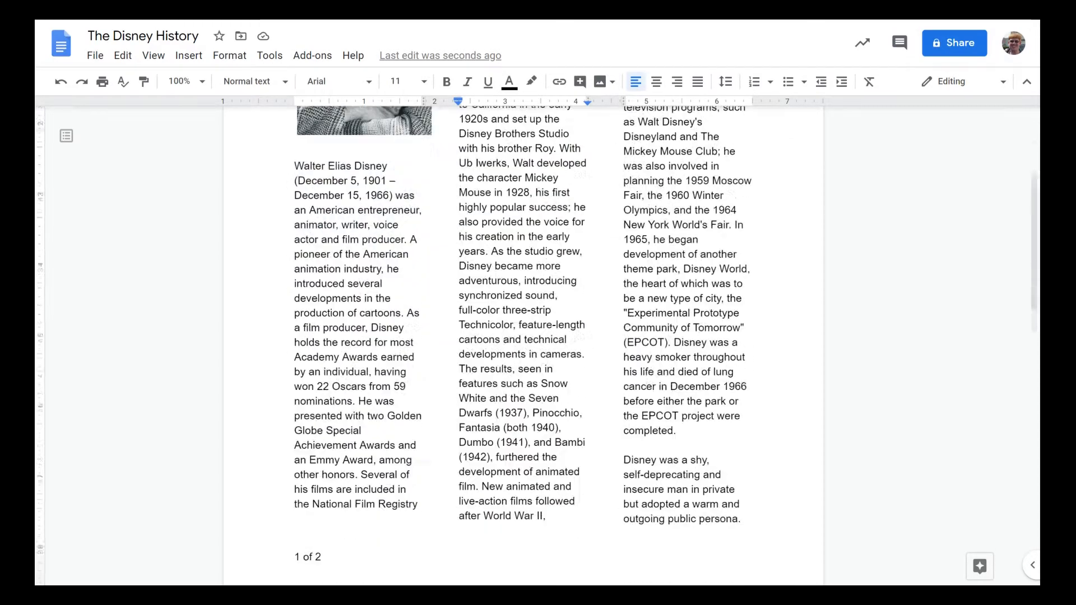
Adjust the spacing between the three columns, first widening the gap and finally narrowing it so the text columns become wider.
scroll(536, 346, "up", 11)
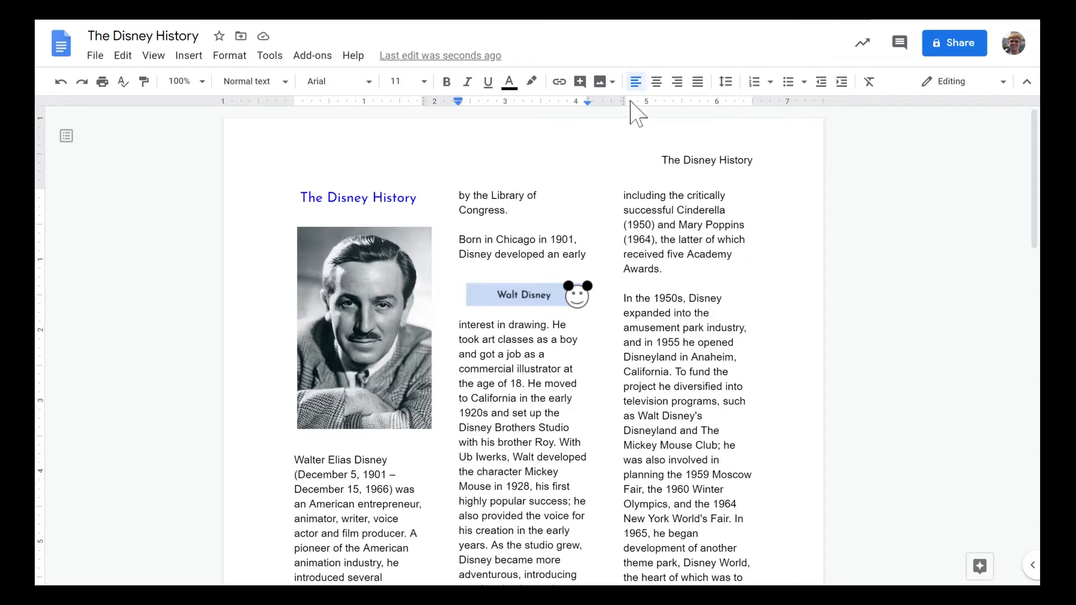
left_click_drag(623, 100, 647, 103)
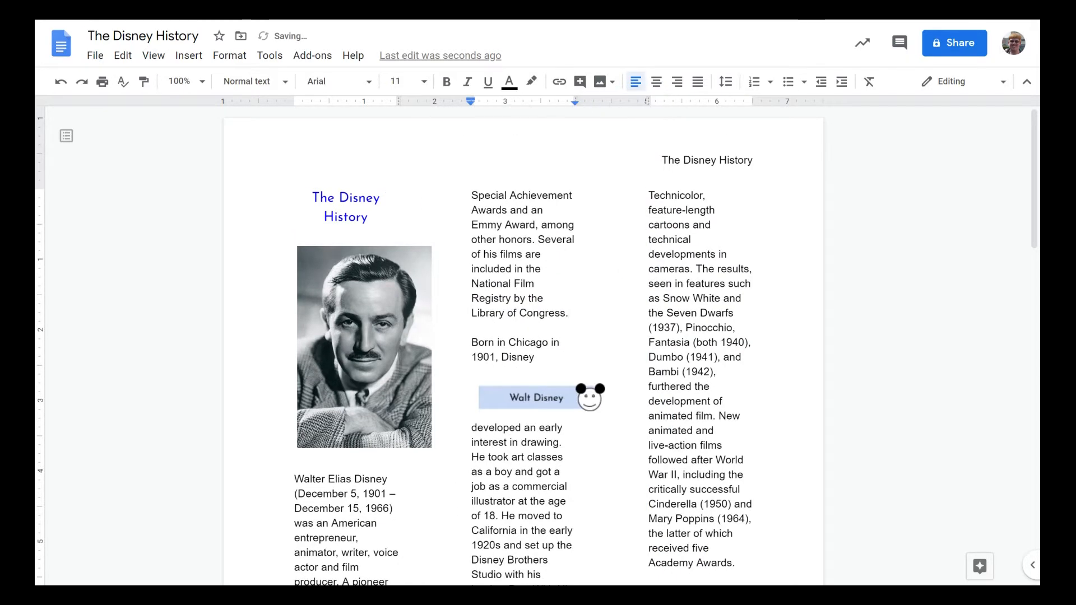
left_click_drag(648, 103, 601, 106)
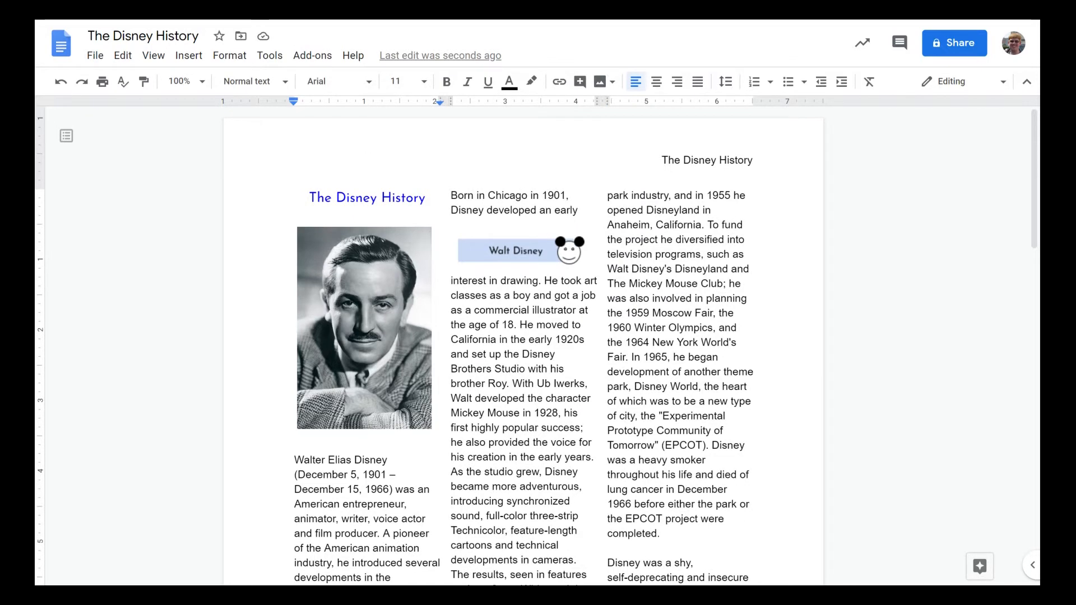
Insert a continuous section break after the paragraph ending "the EPCOT project were completed.".
scroll(523, 348, "down", 2)
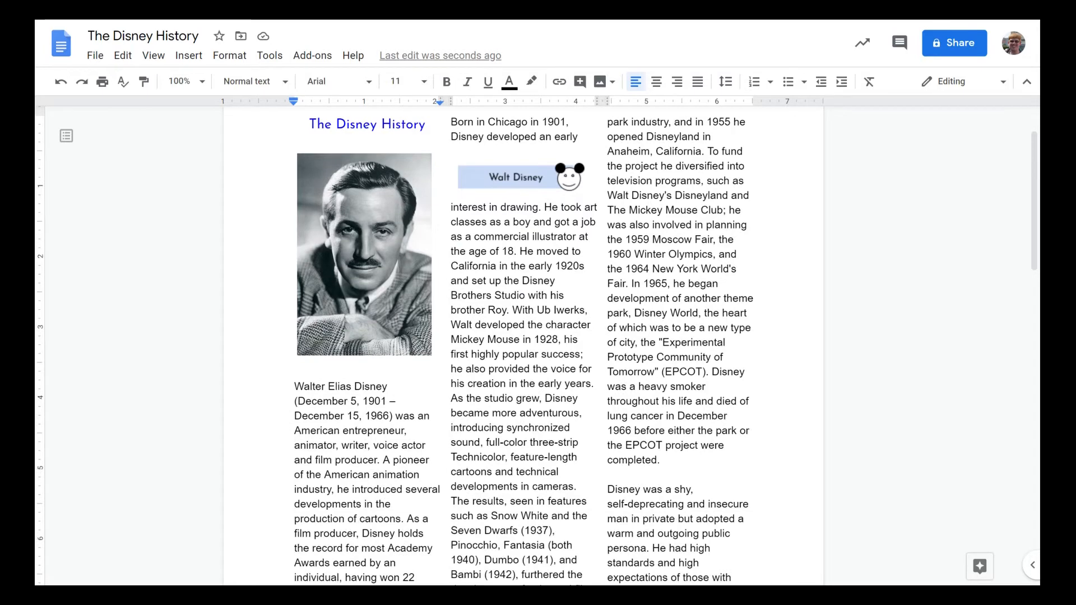
scroll(523, 348, "down", 4)
left_click(189, 56)
left_click(188, 61)
left_click(189, 61)
mouse_move(250, 343)
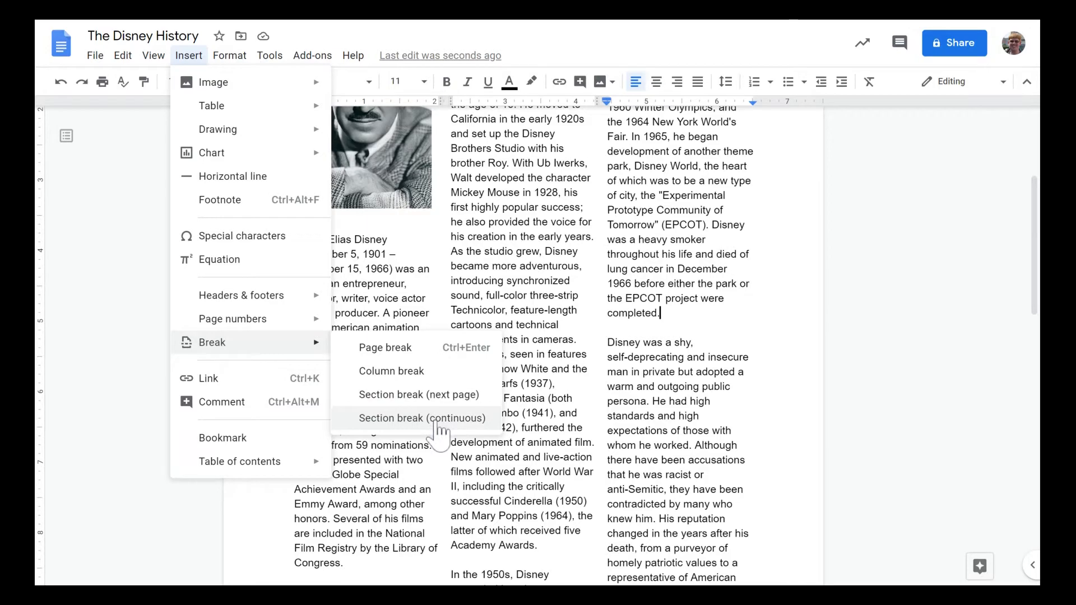
left_click(392, 419)
scroll(523, 345, "down", 1)
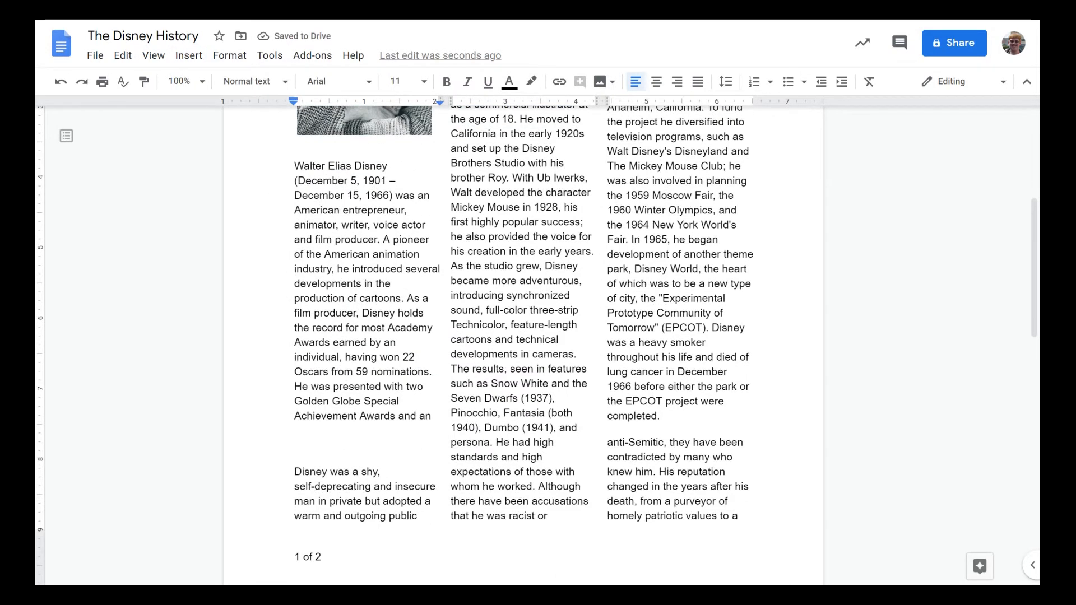
Format the section after the break, starting with "Disney was a shy", in two columns.
scroll(524, 345, "up", 3)
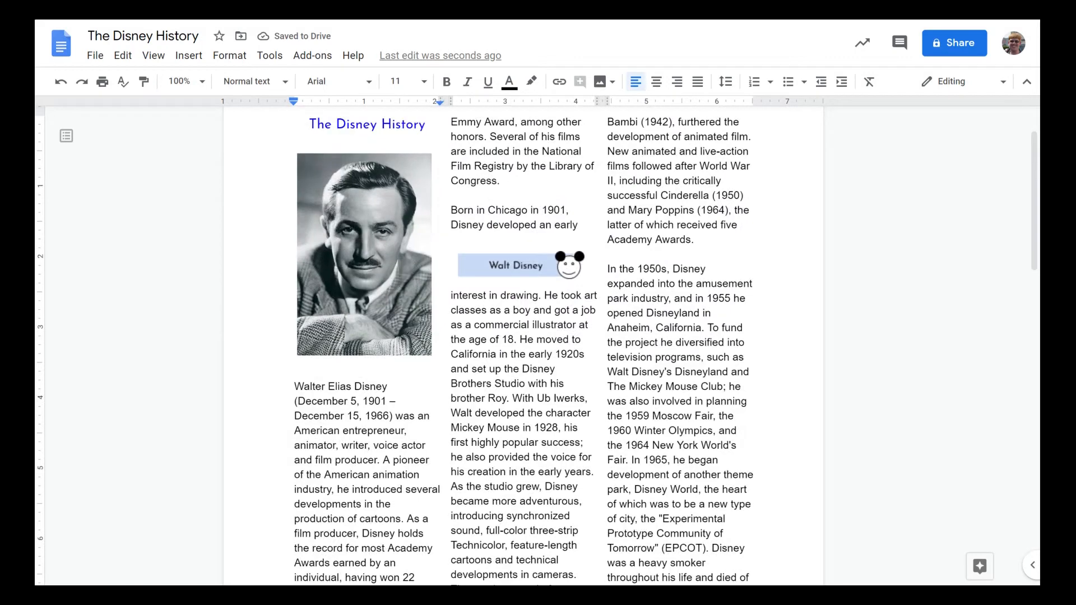
scroll(524, 346, "down", 5)
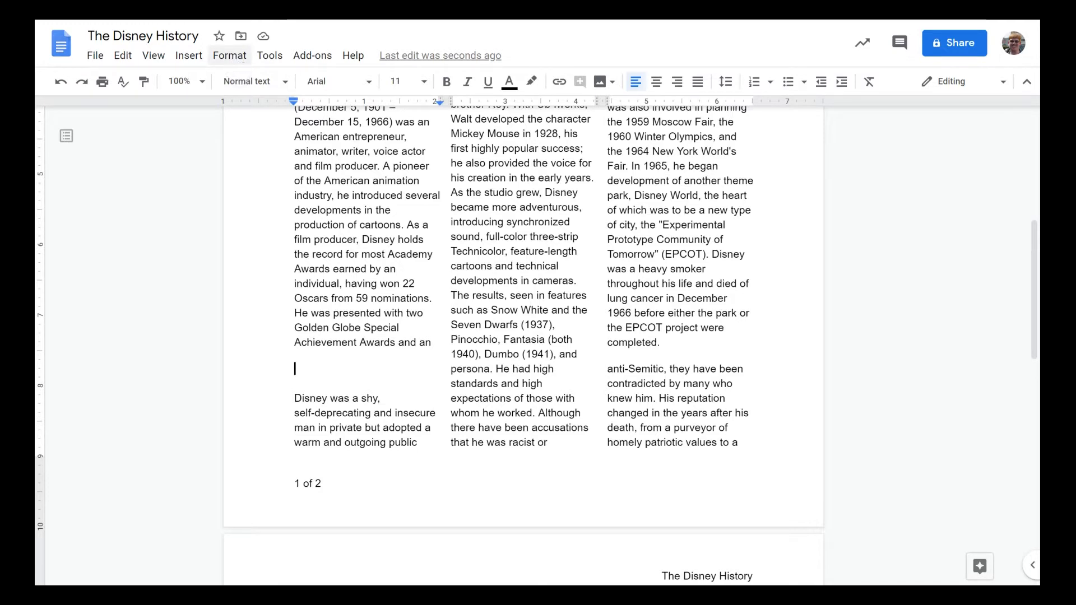
left_click(230, 55)
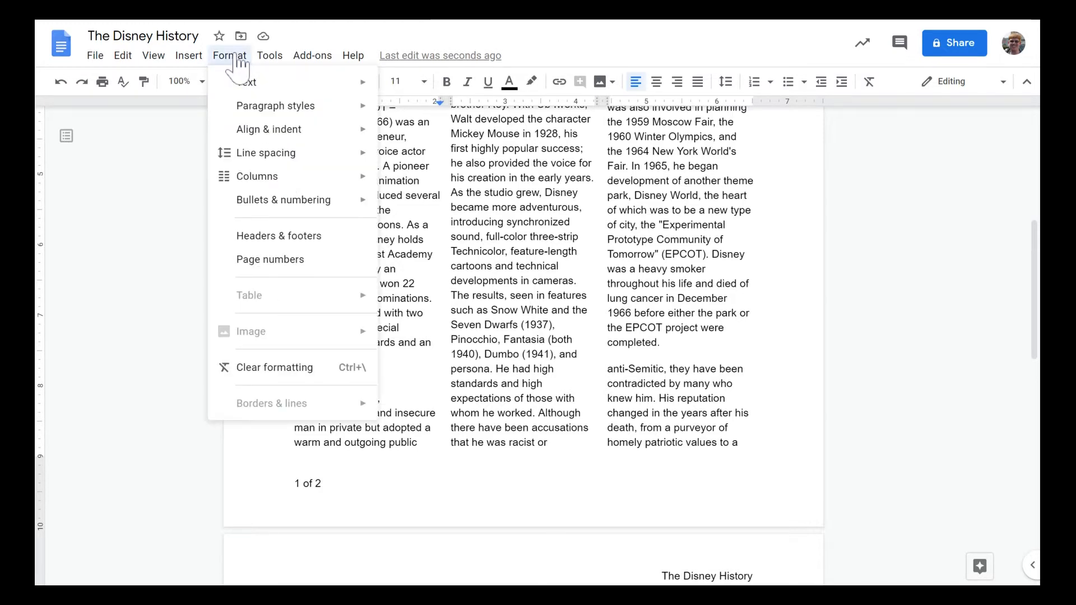
mouse_move(261, 180)
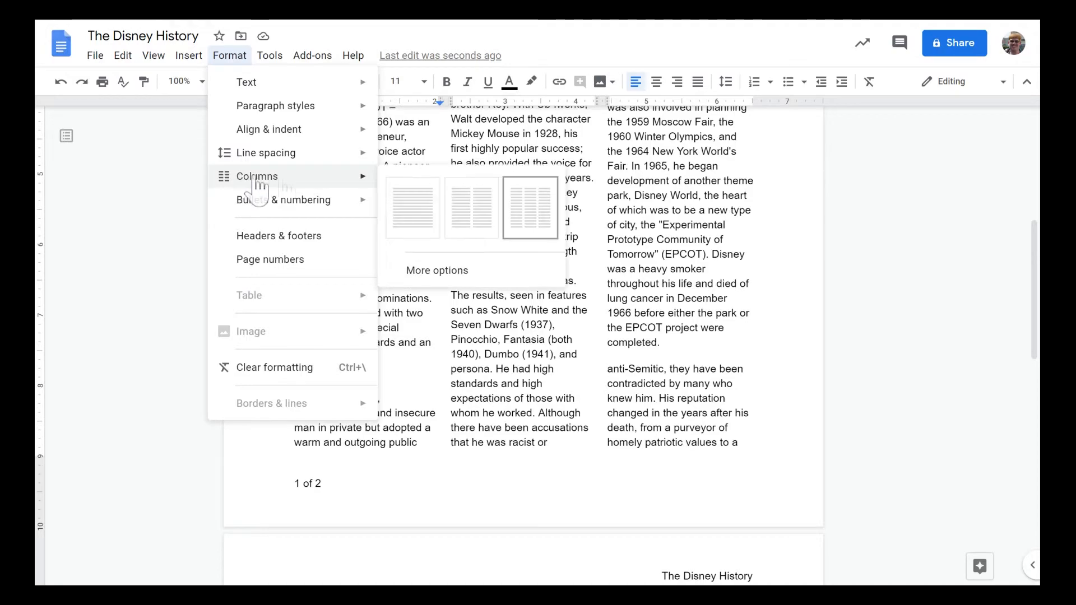
left_click(456, 207)
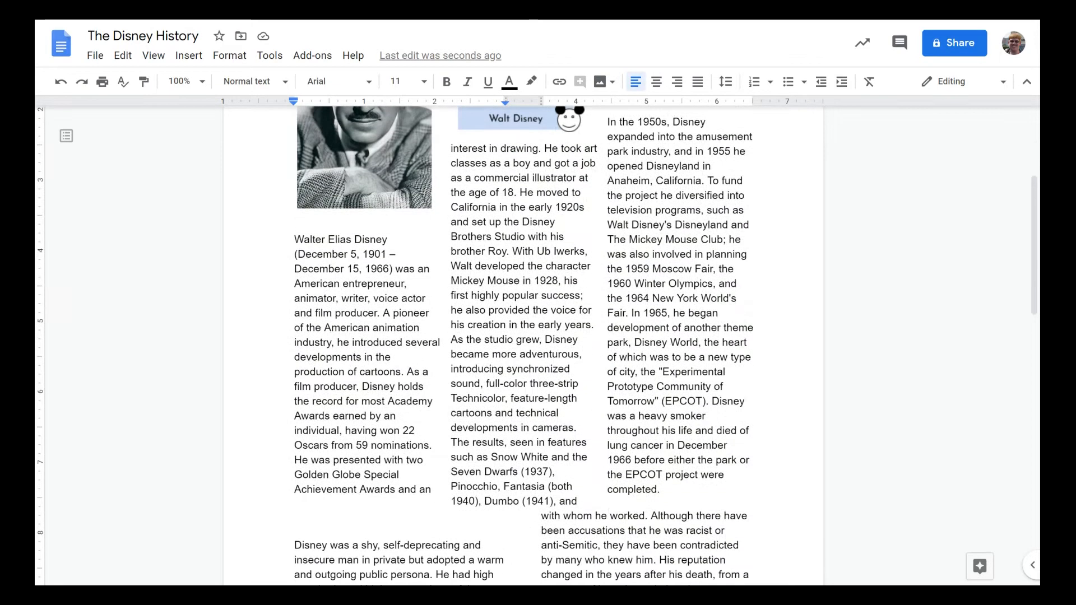
scroll(524, 345, "down", 2)
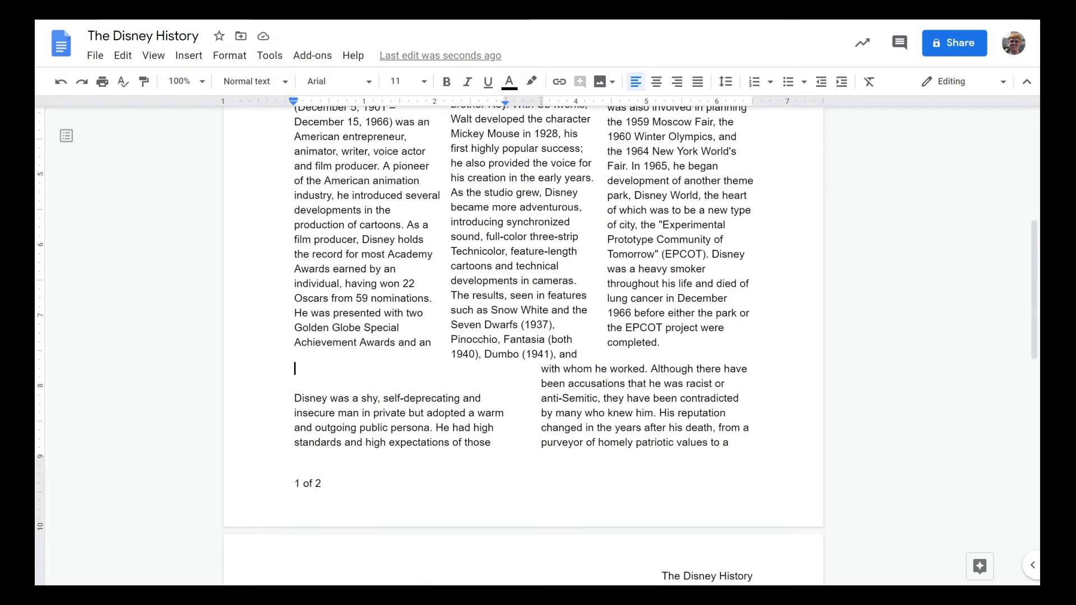
scroll(523, 336, "down", 3)
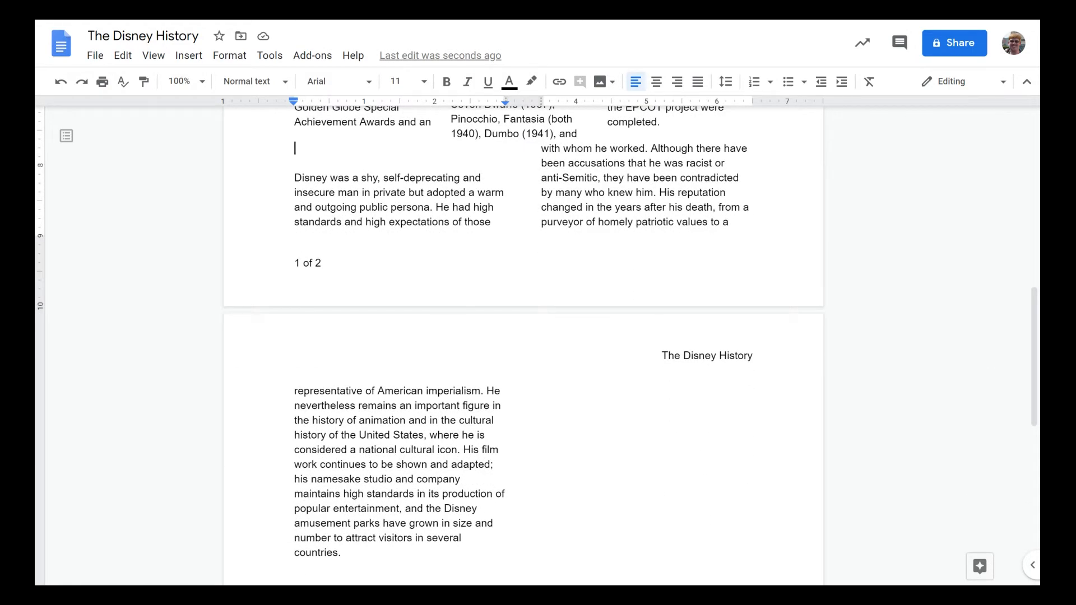
scroll(523, 336, "down", 2)
Insert a column break after "Library of Congress." so the "Born in Chicago in 1901" paragraph starts in the next column.
scroll(523, 336, "up", 3)
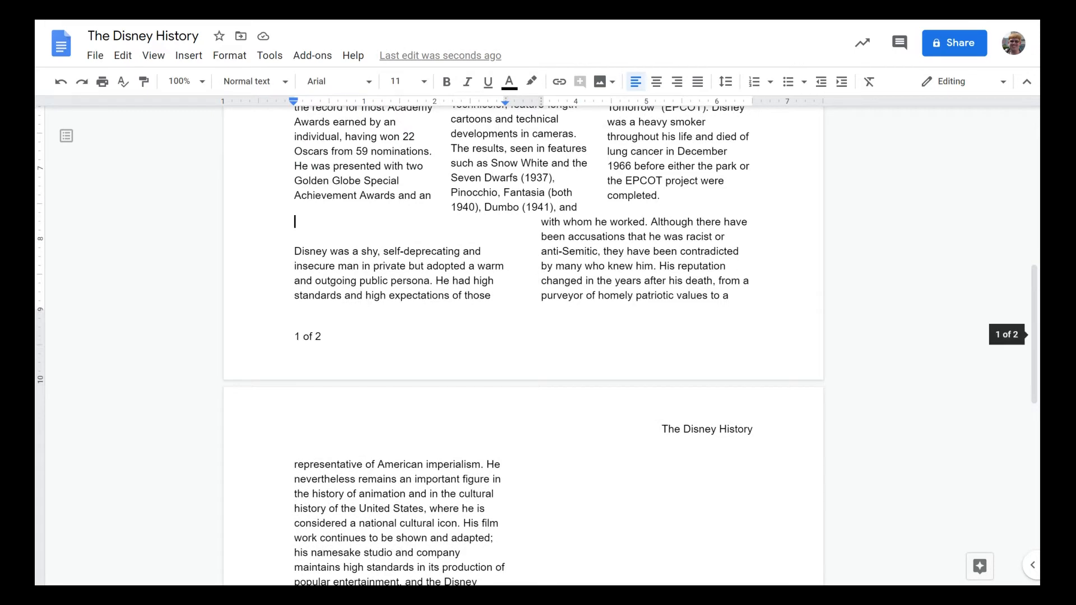
scroll(523, 336, "up", 1)
scroll(524, 336, "up", 3)
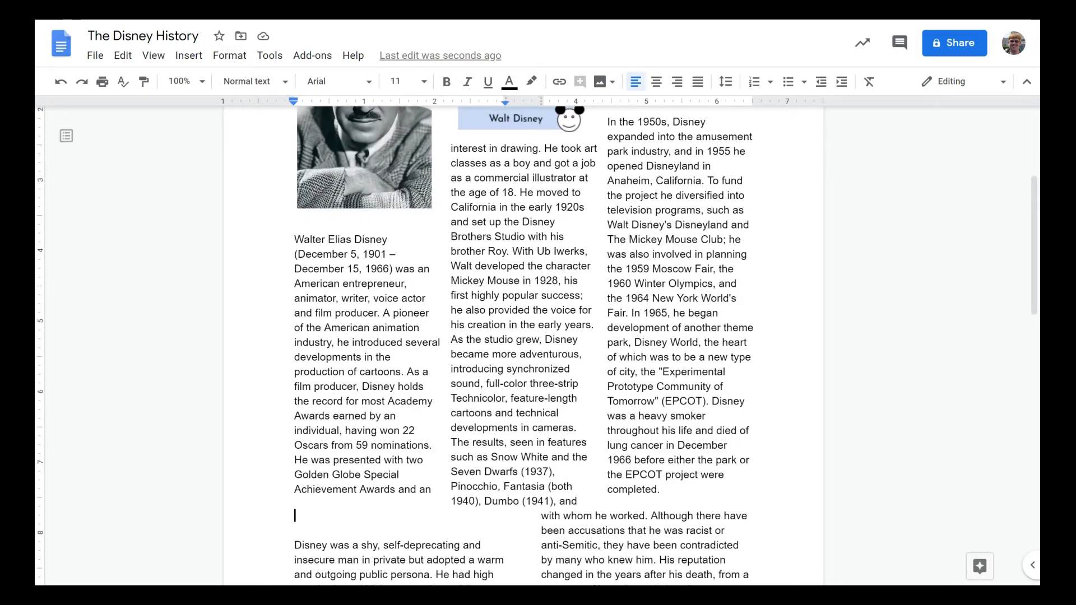
scroll(523, 336, "up", 1)
scroll(524, 336, "up", 1)
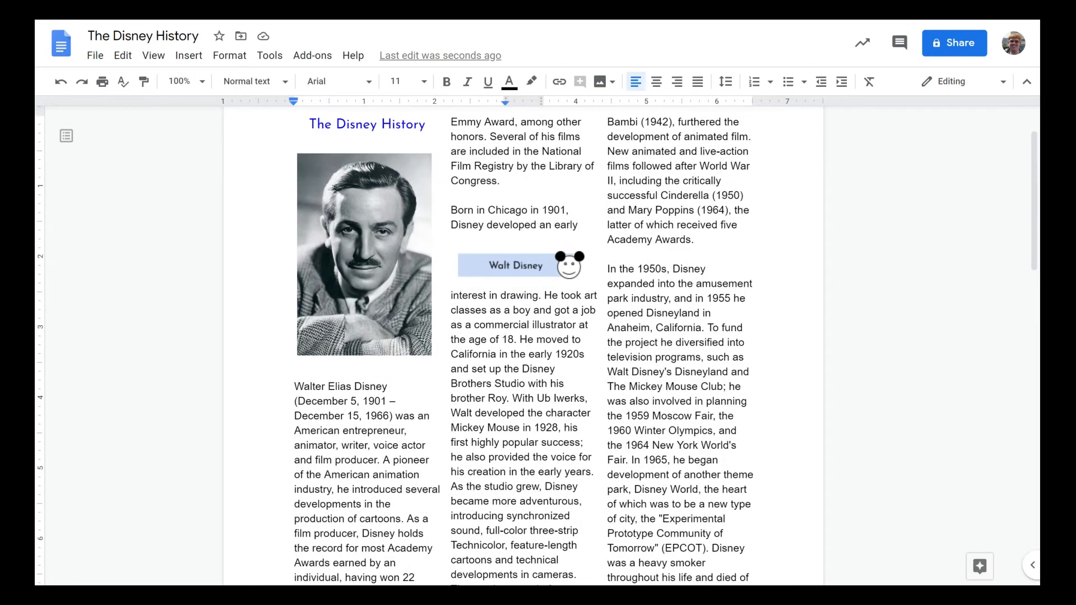
left_click(518, 176)
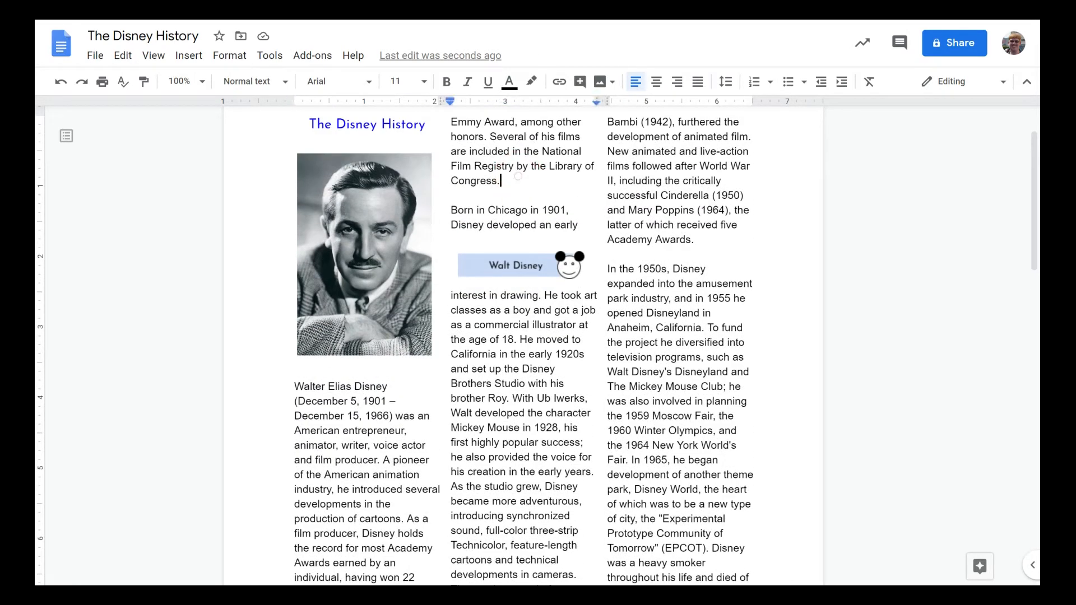
left_click(189, 55)
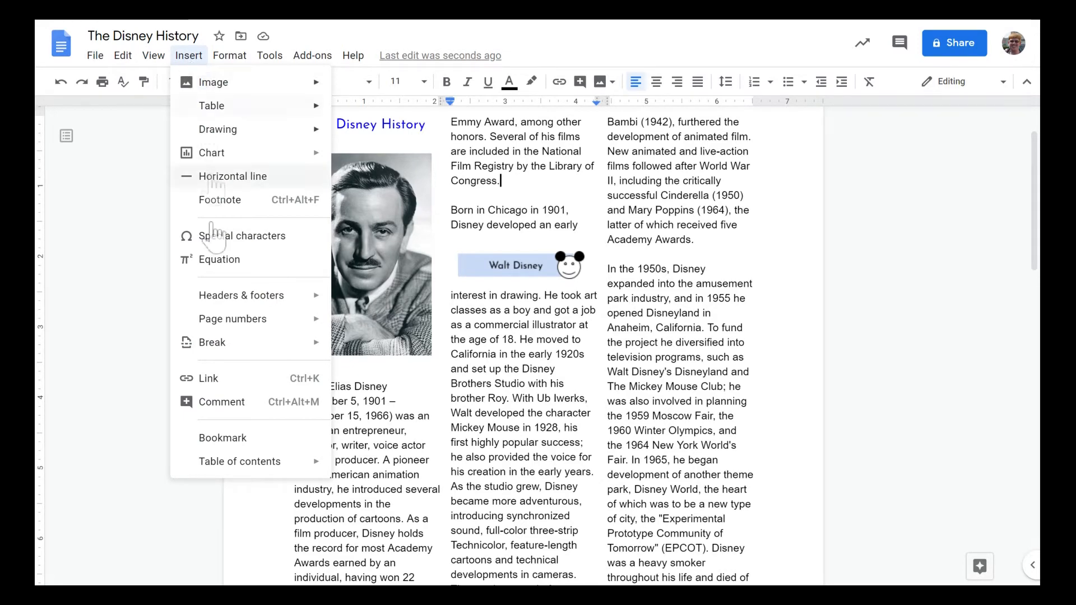
mouse_move(236, 341)
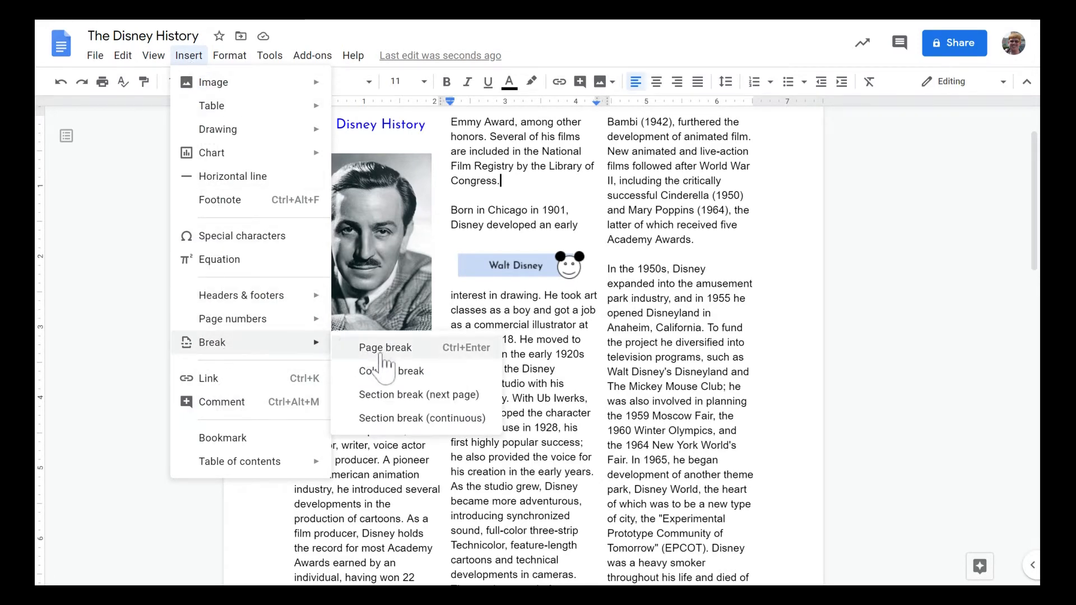
left_click(359, 374)
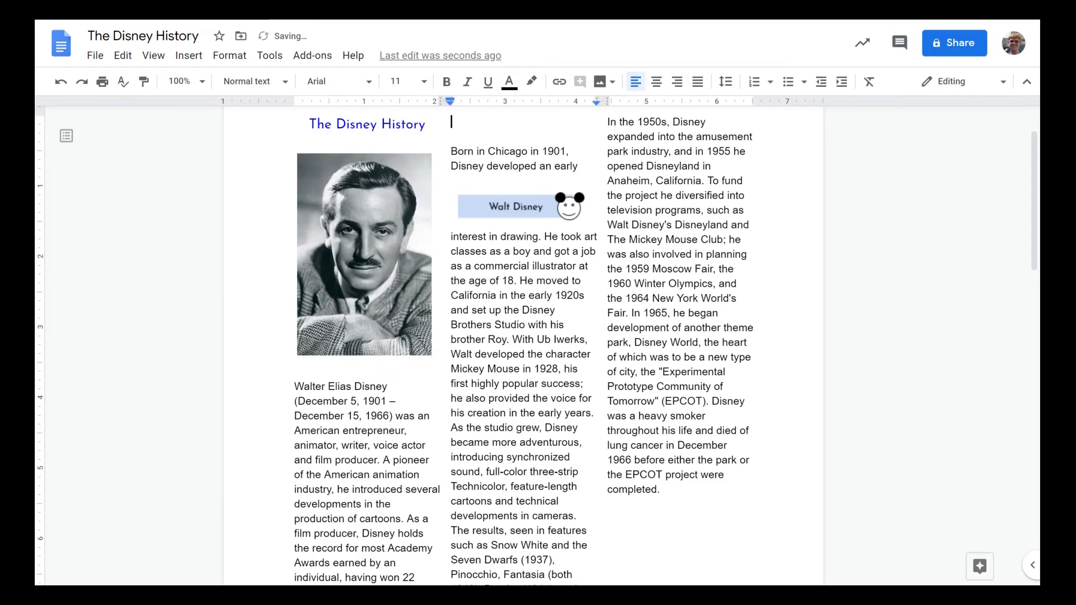
scroll(384, 387, "down", 4)
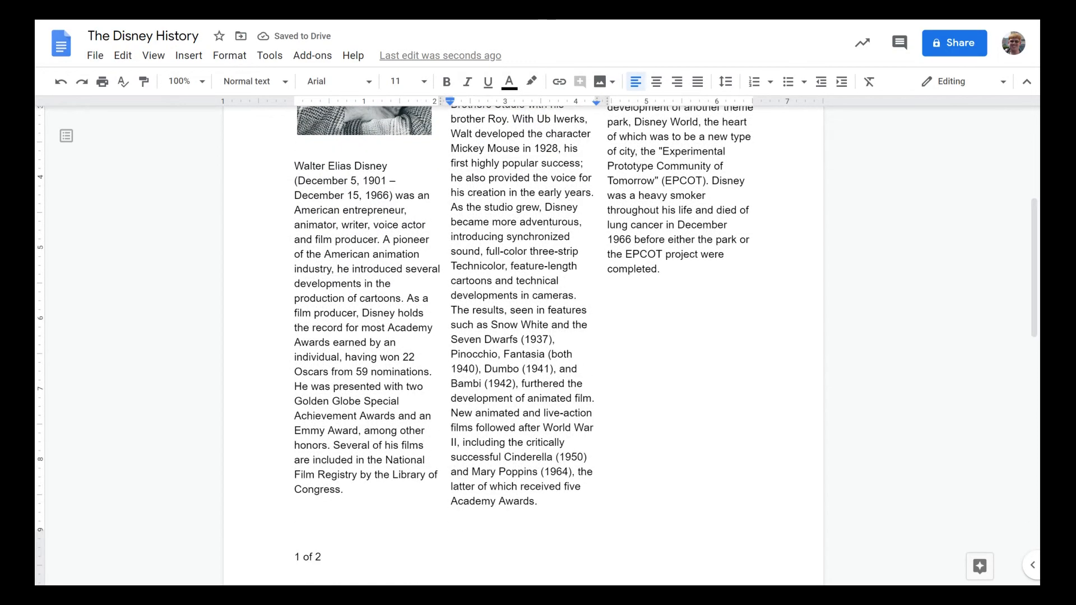
scroll(523, 336, "down", 3)
scroll(524, 336, "down", 4)
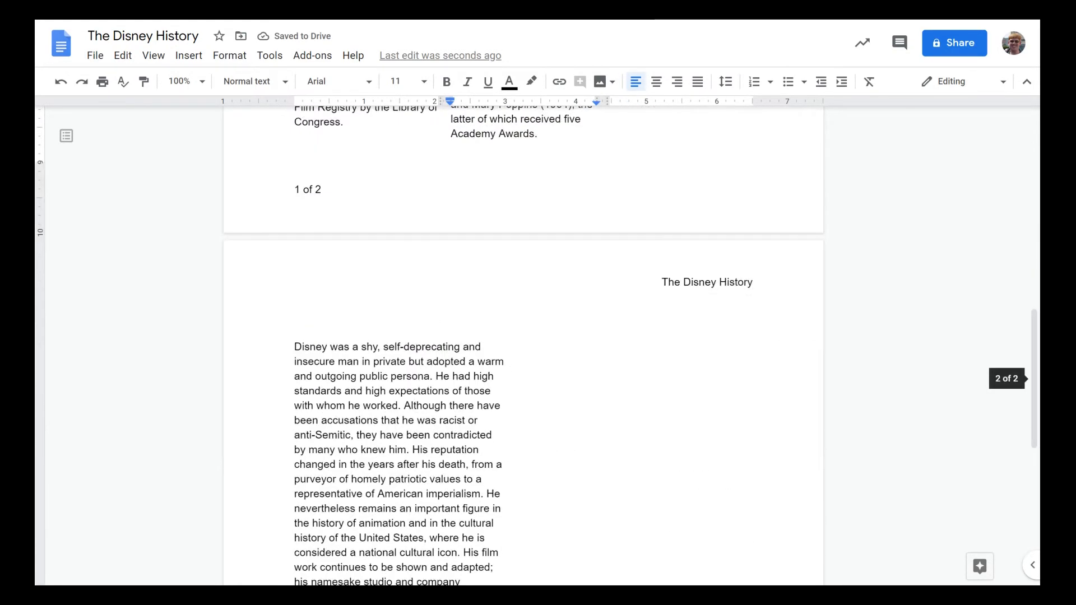
Set the first section back to a single column and review the layout across both pages.
scroll(523, 336, "up", 10)
scroll(524, 336, "up", 2)
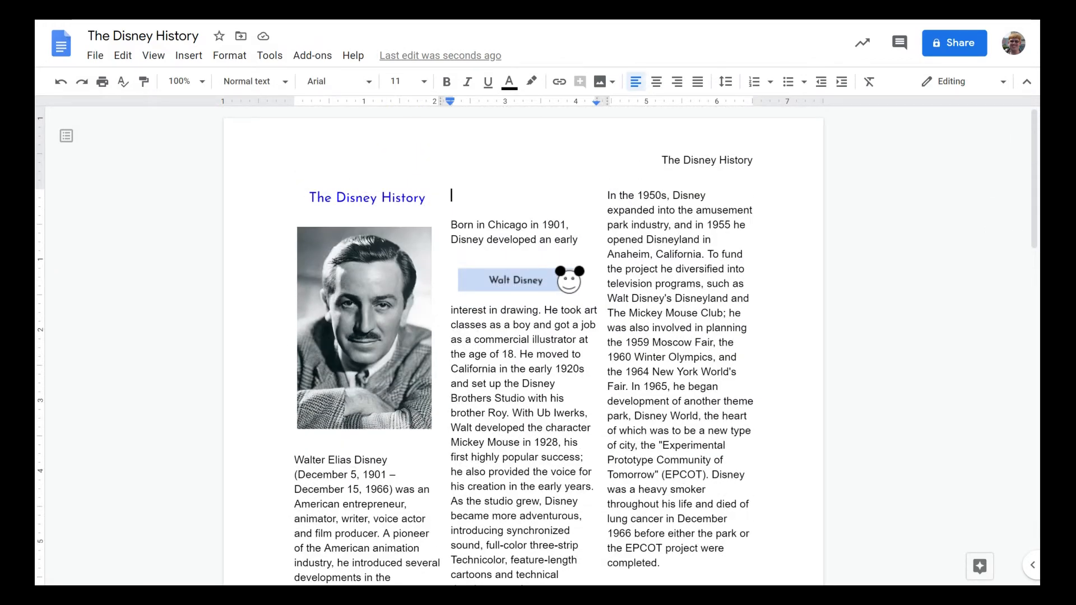
left_click(188, 55)
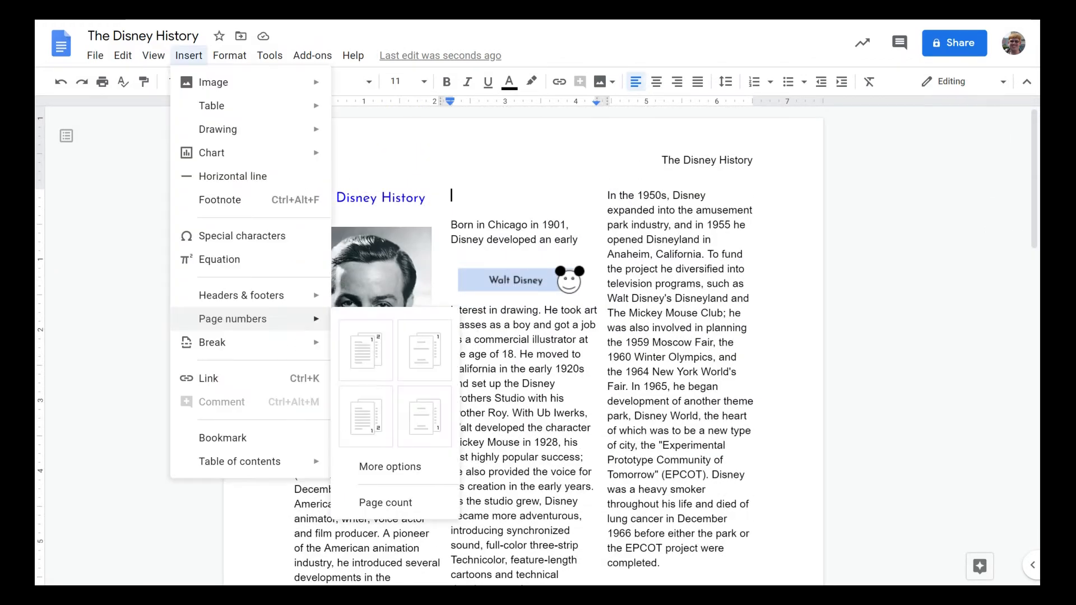
mouse_move(229, 55)
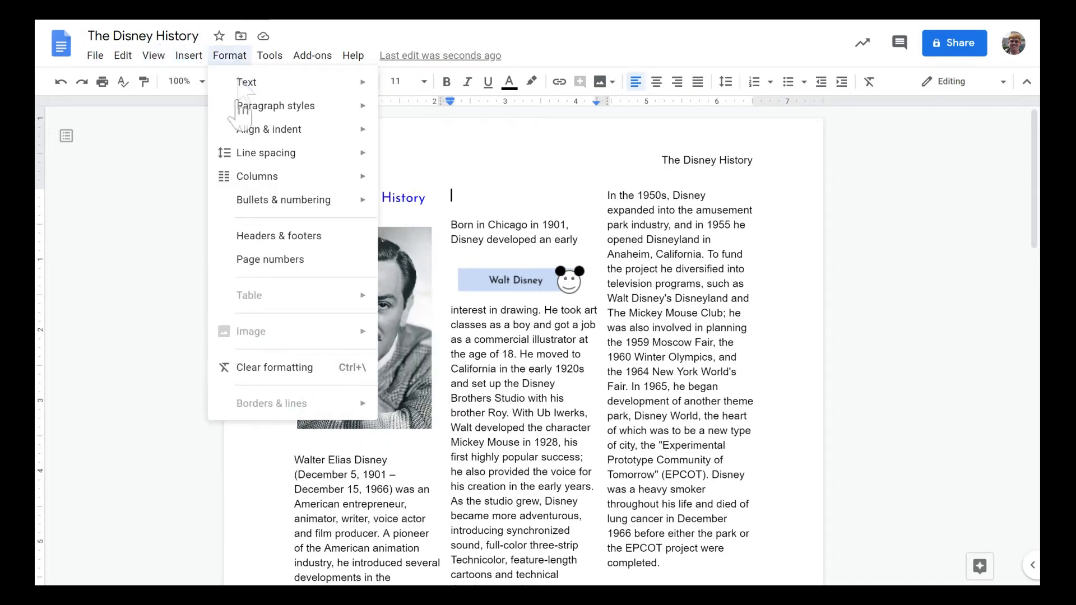
mouse_move(292, 176)
left_click(399, 195)
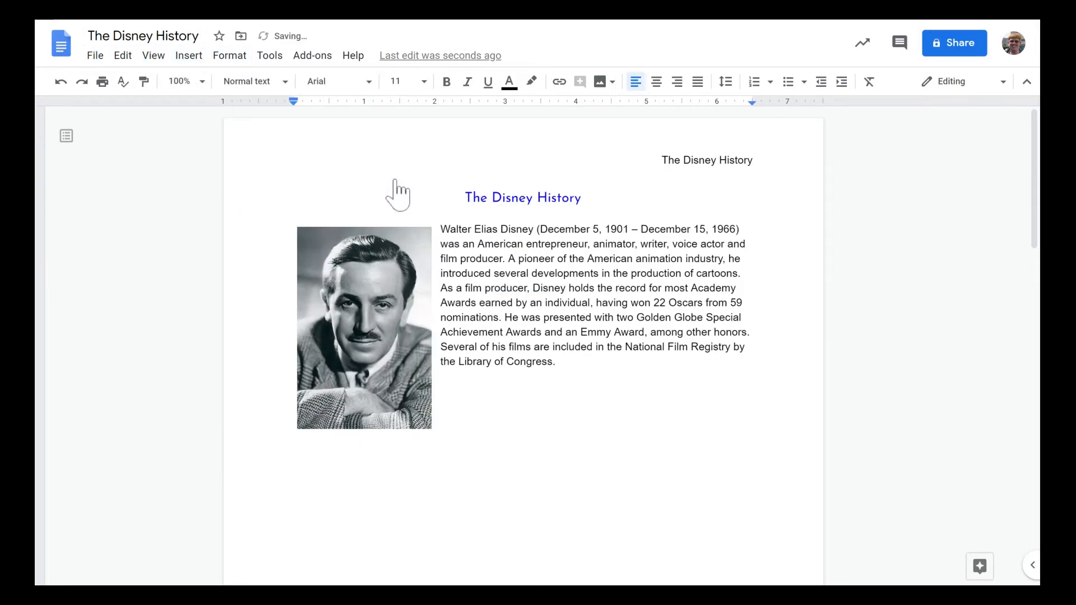
scroll(414, 195, "down", 1)
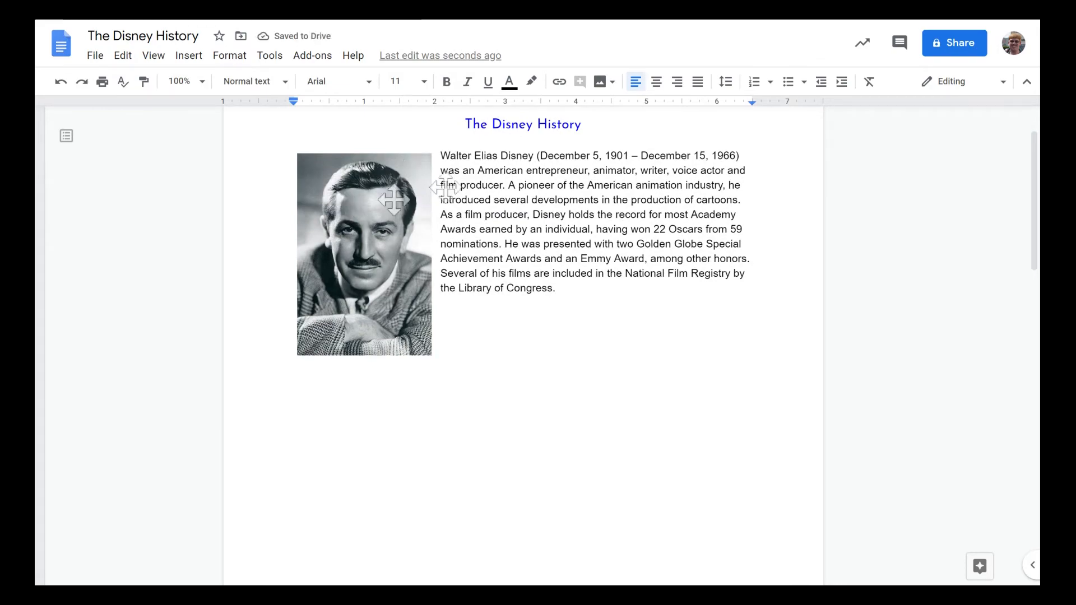
scroll(652, 106, "down", 15)
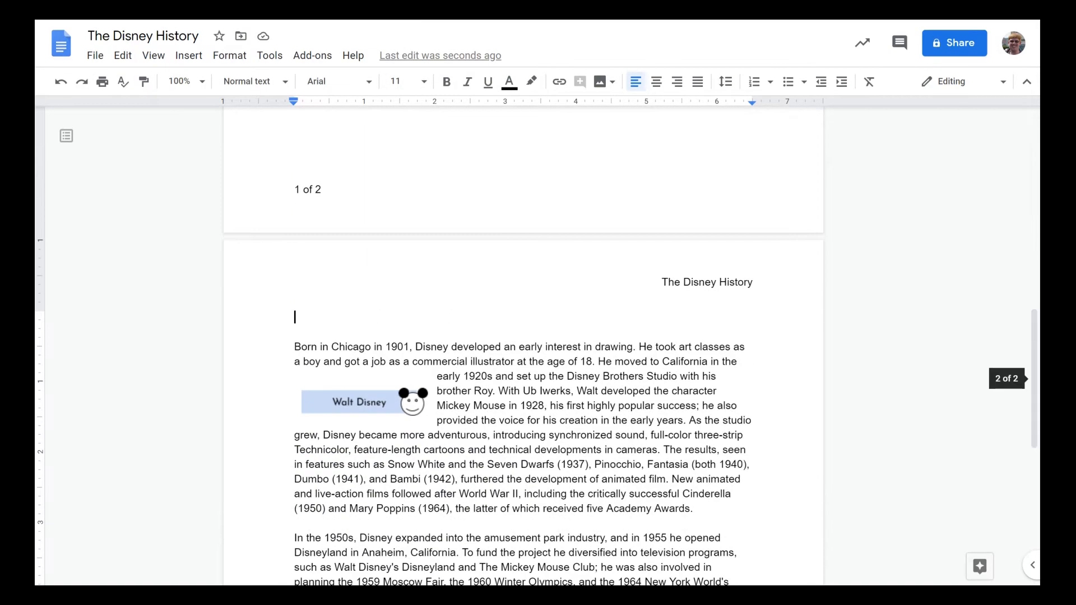
scroll(561, 336, "down", 3)
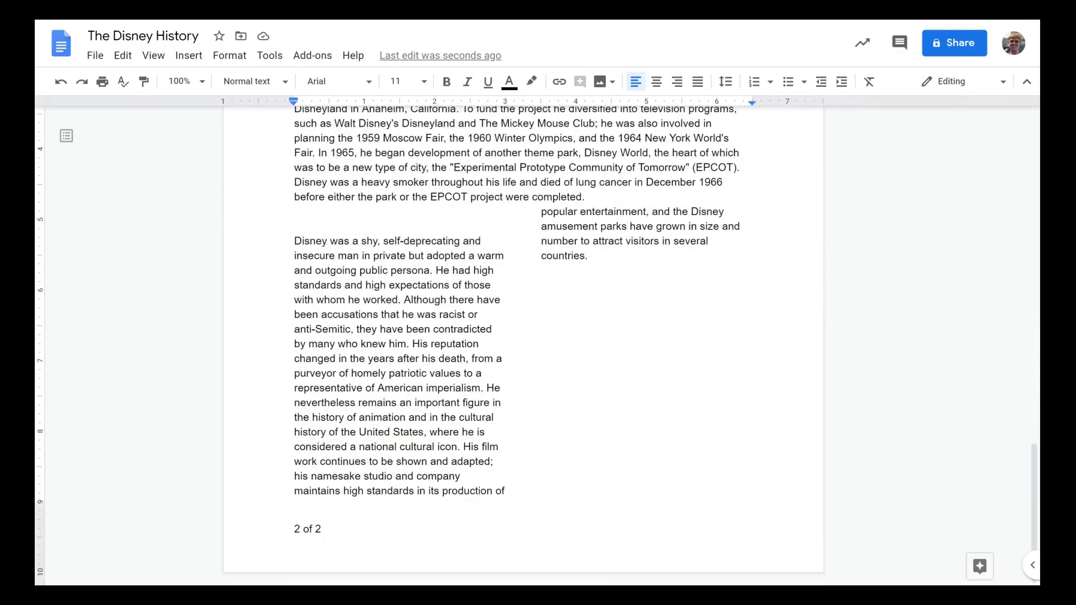
scroll(560, 336, "up", 3)
scroll(538, 336, "up", 12)
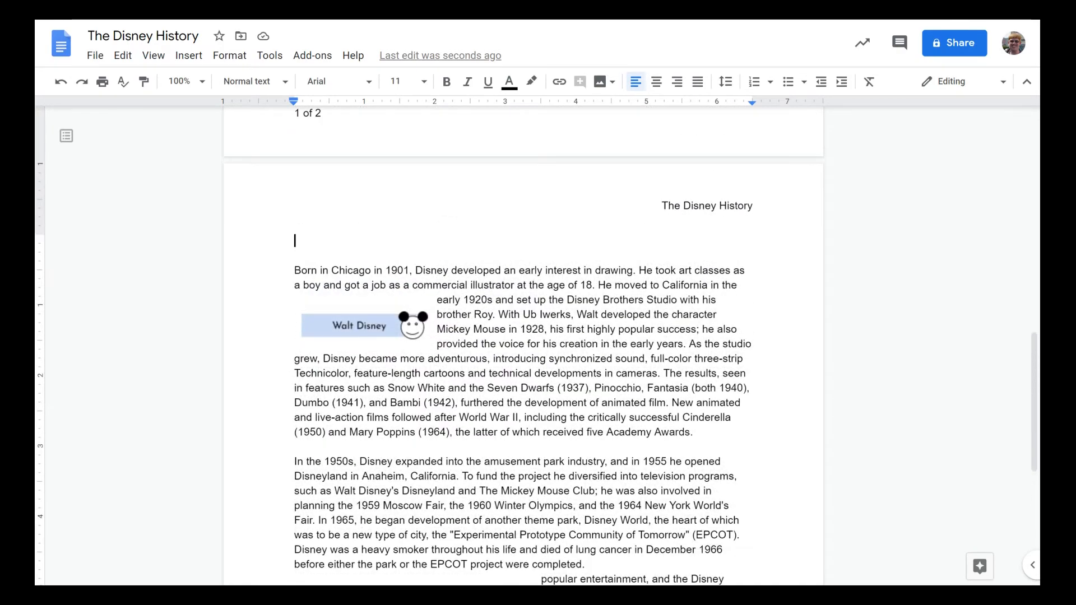
Insert a continuous section break after the opening paragraph ending "the Library of Congress.".
left_click(594, 286)
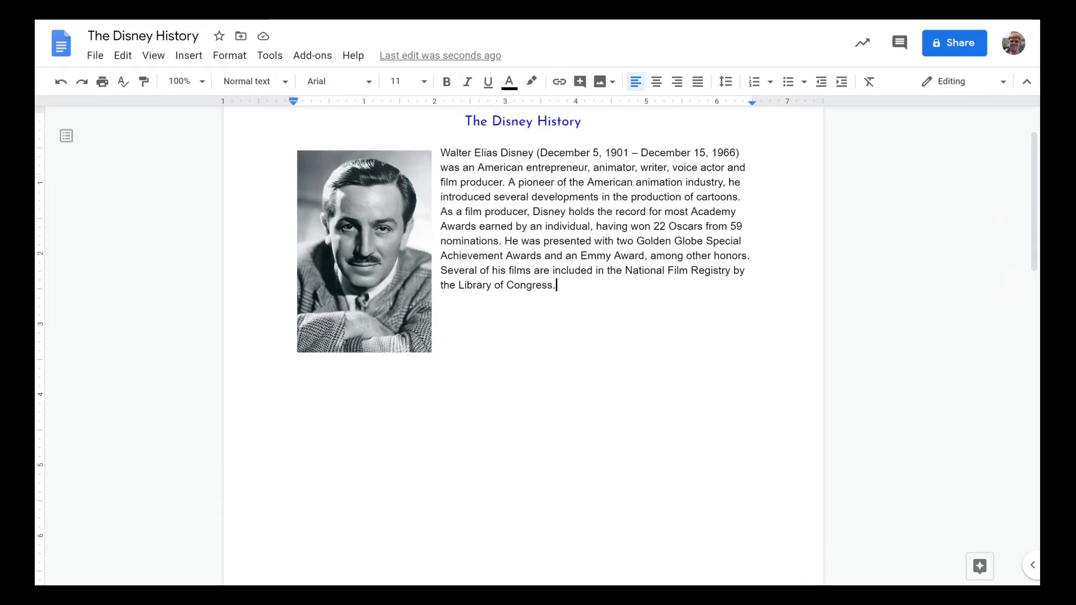
left_click(189, 56)
mouse_move(261, 355)
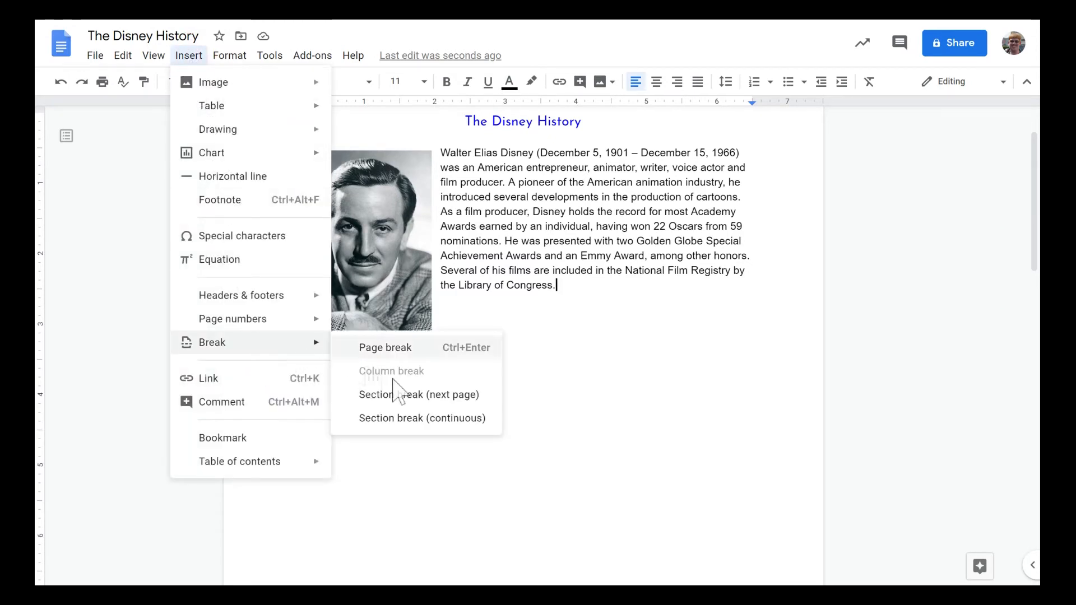
left_click(420, 417)
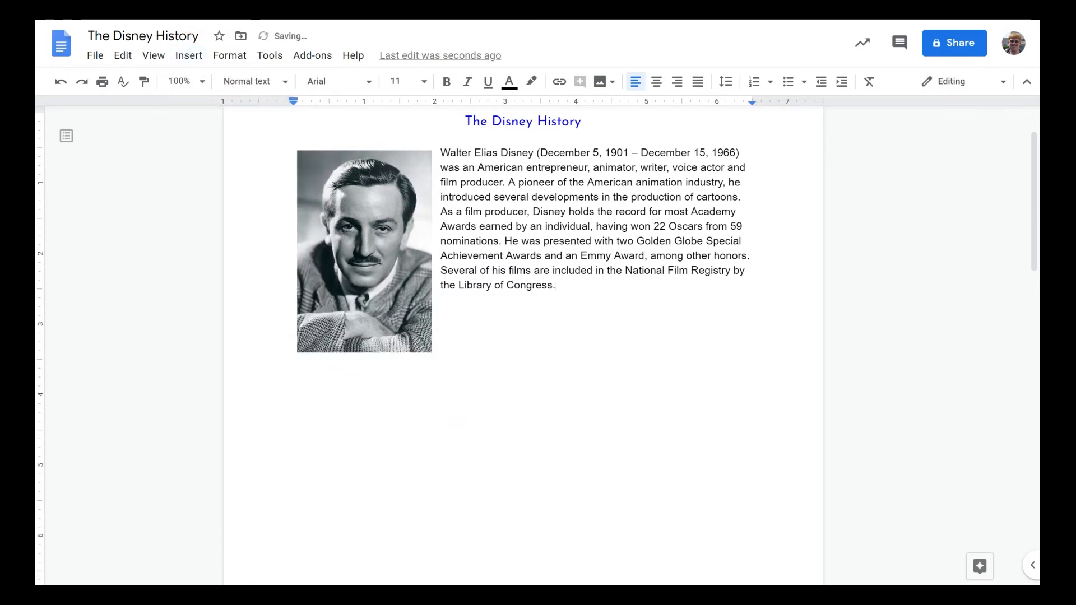
Format the opening section containing the title and the "Walter Elias Disney" paragraph in two columns.
left_click(189, 56)
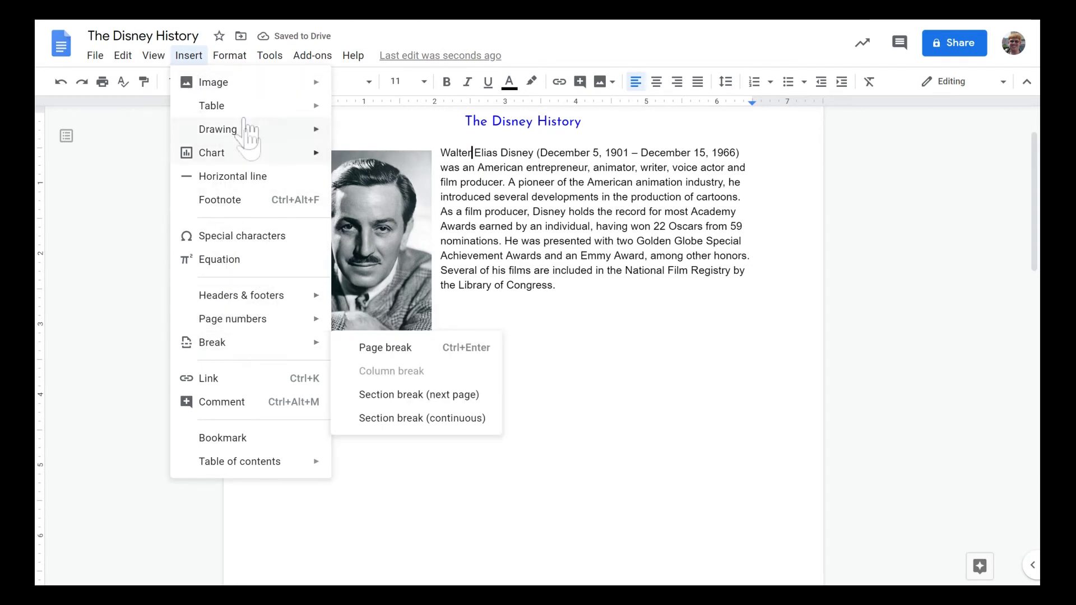
mouse_move(230, 55)
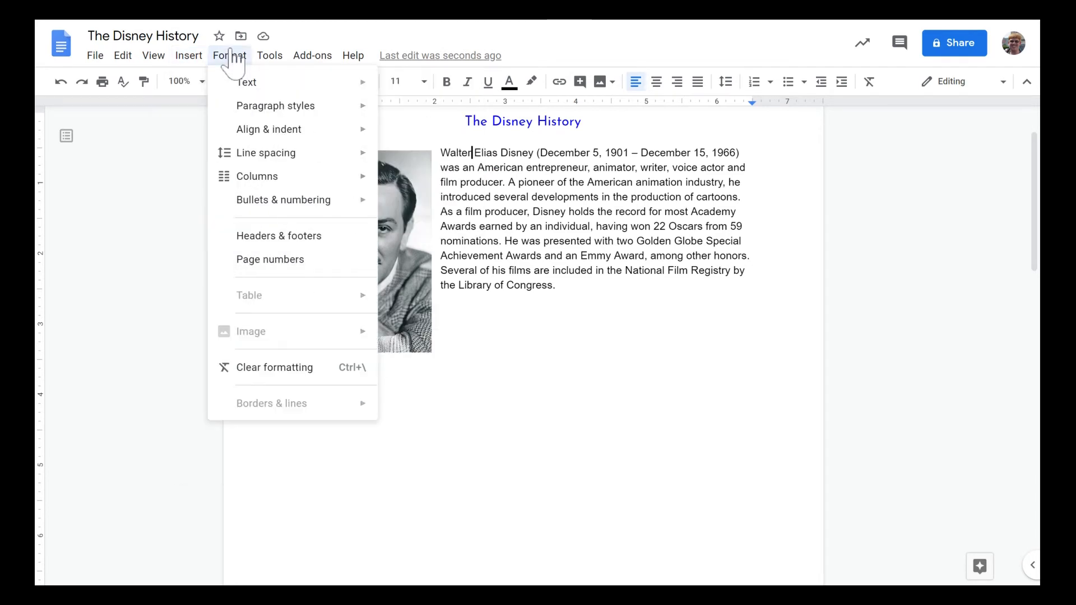
mouse_move(276, 178)
left_click(478, 212)
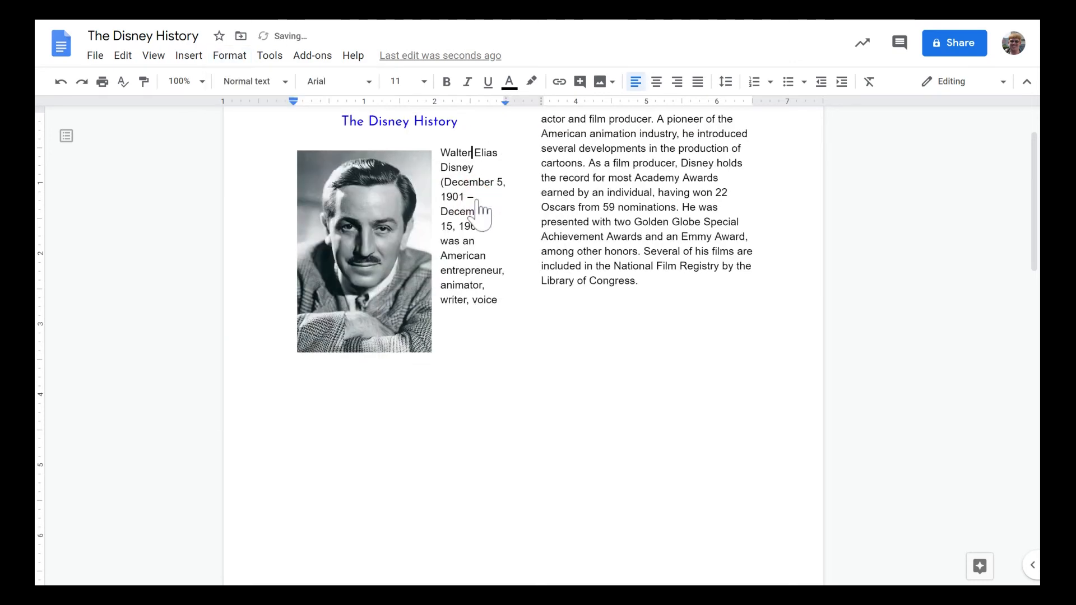
Delete the section break after "Library of Congress." to rejoin the opening section with the text that follows.
scroll(477, 205, "up", 1)
scroll(477, 205, "down", 6)
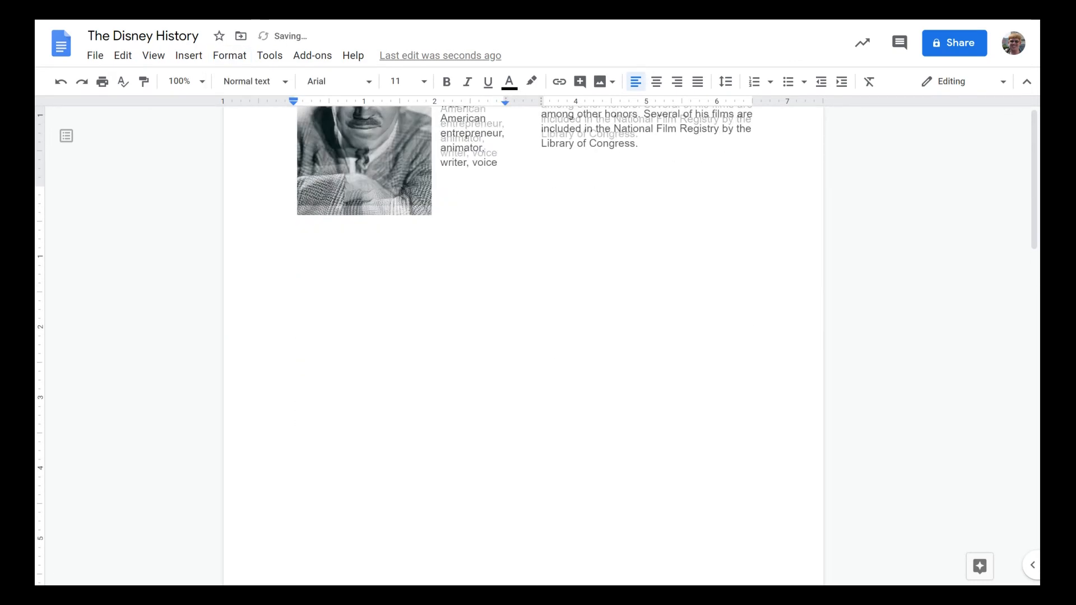
left_click(701, 156)
key("Delete")
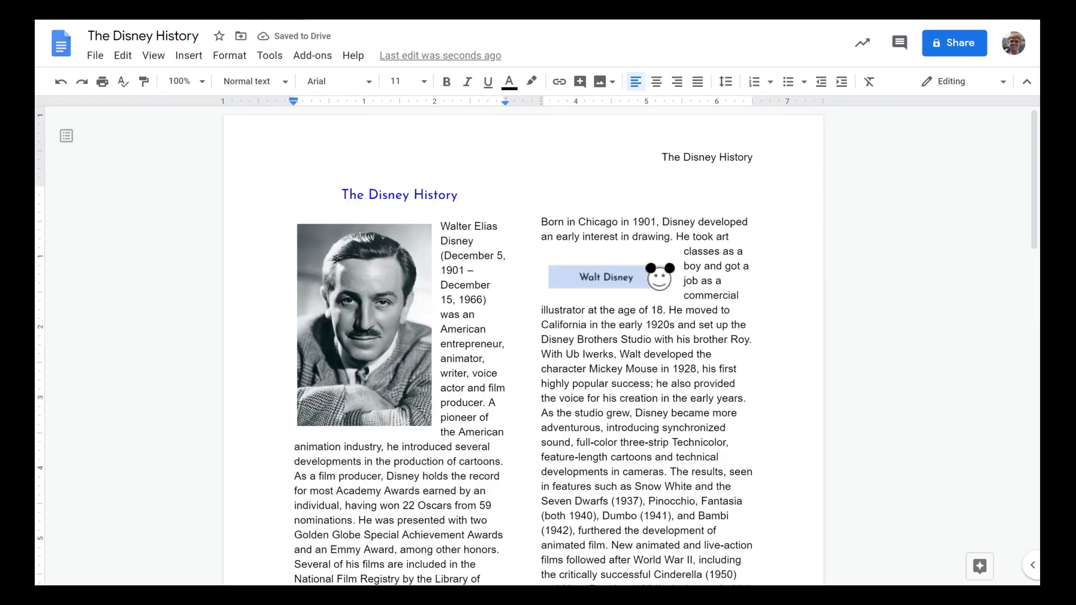
Examine how the text and images flow through the two columns on the first page.
scroll(523, 346, "down", 4)
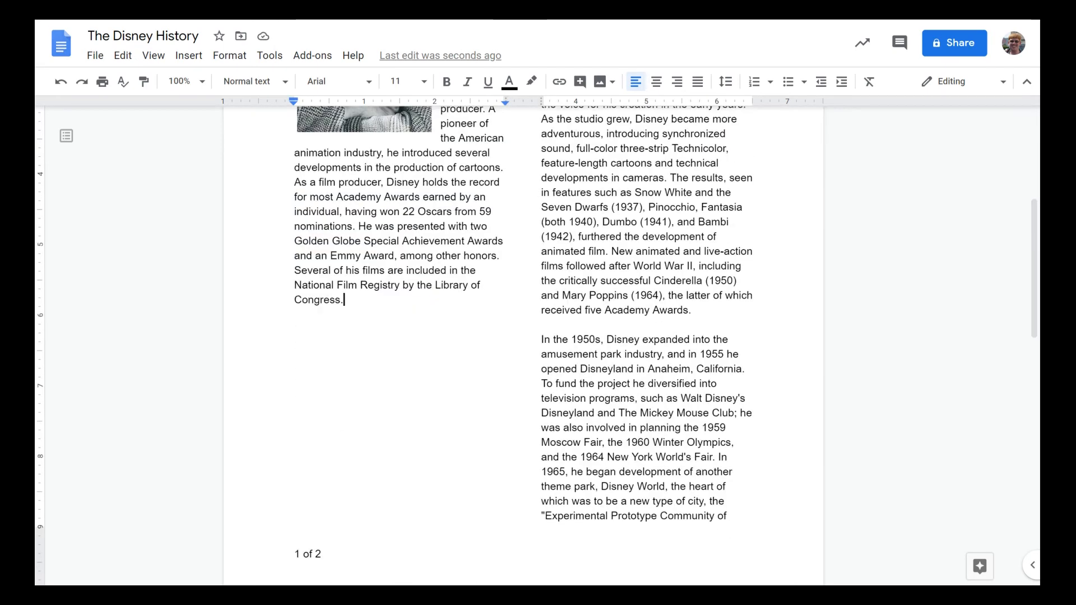
scroll(523, 346, "up", 3)
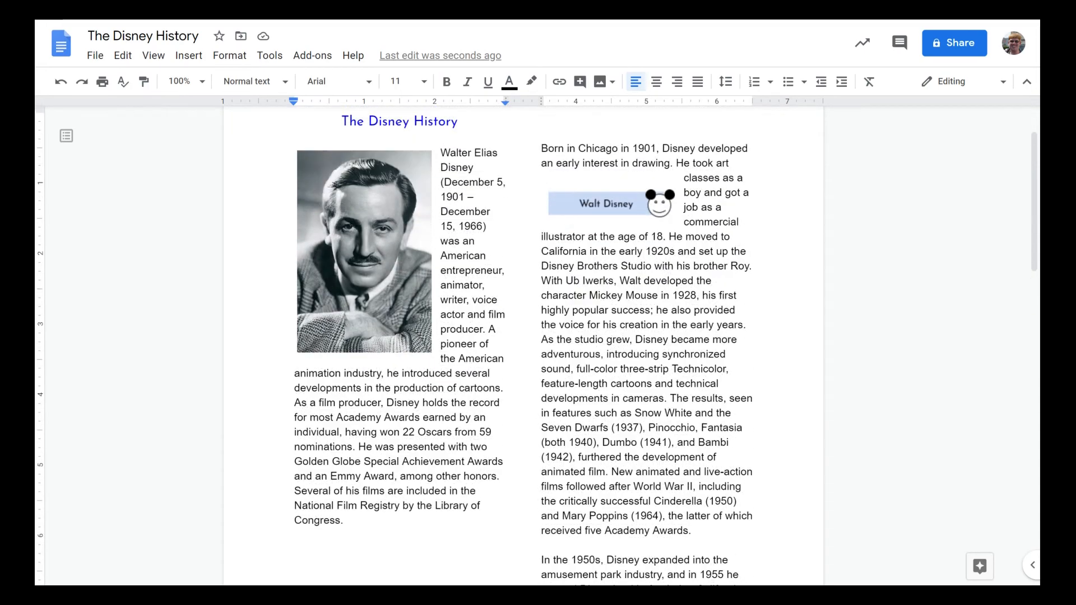
scroll(524, 346, "down", 1)
scroll(524, 346, "down", 4)
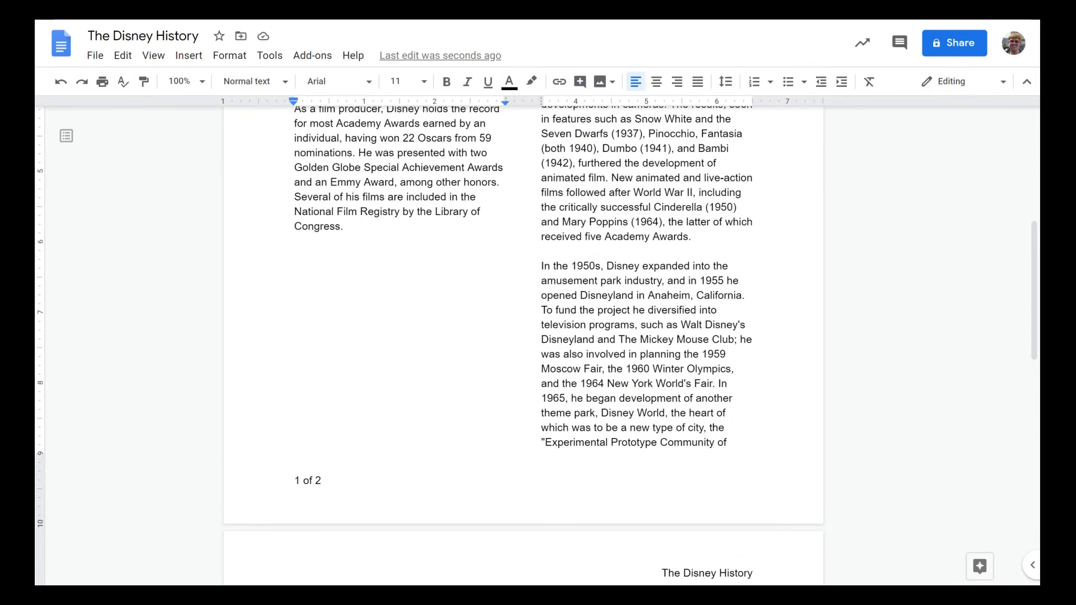
scroll(523, 346, "up", 5)
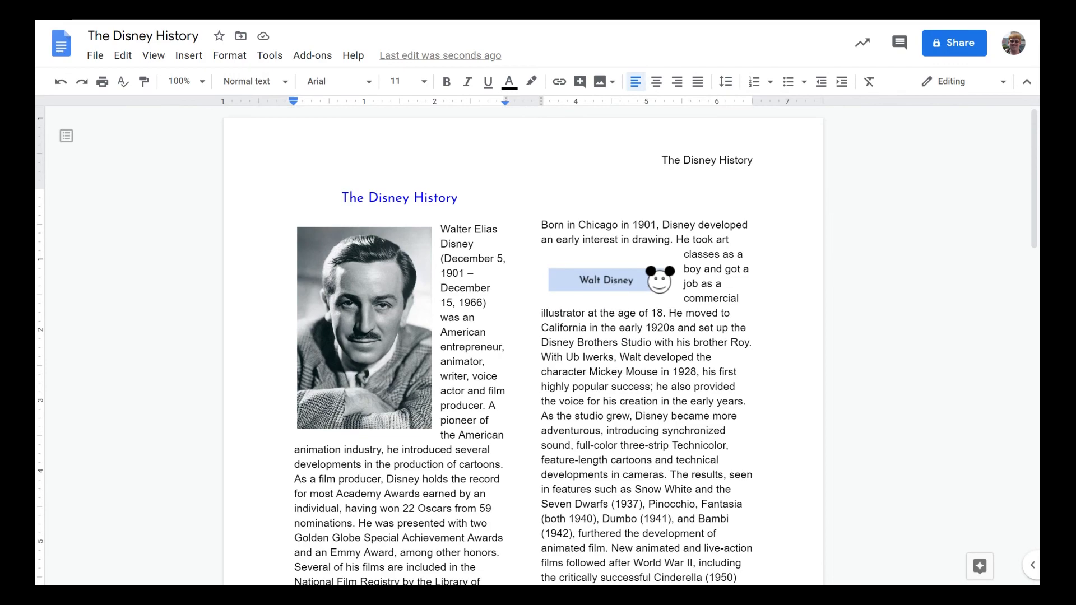
scroll(667, 298, "down", 1)
scroll(523, 346, "down", 5)
scroll(523, 346, "up", 5)
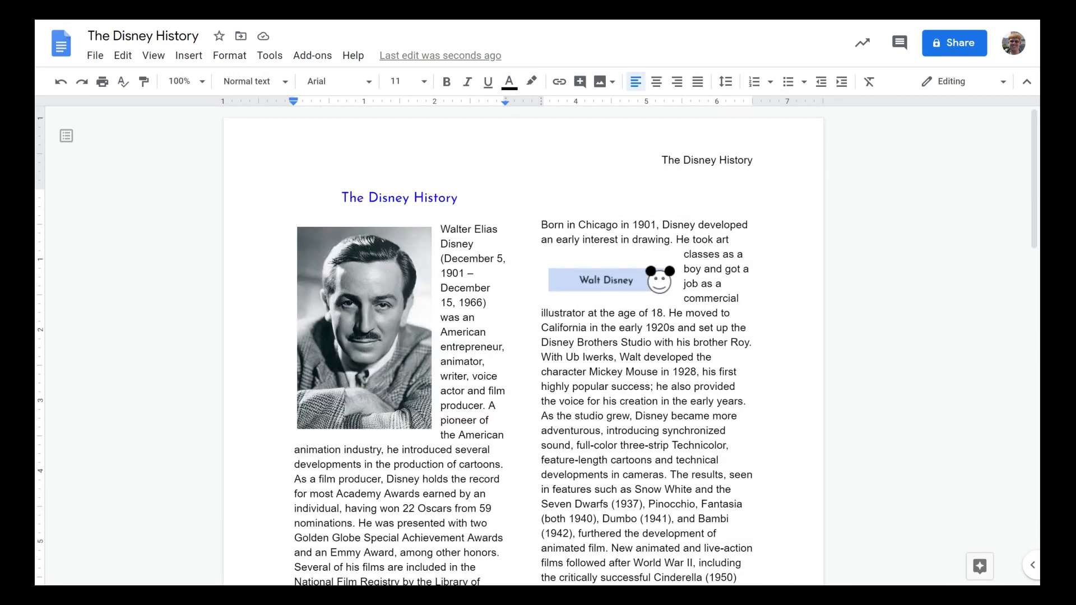